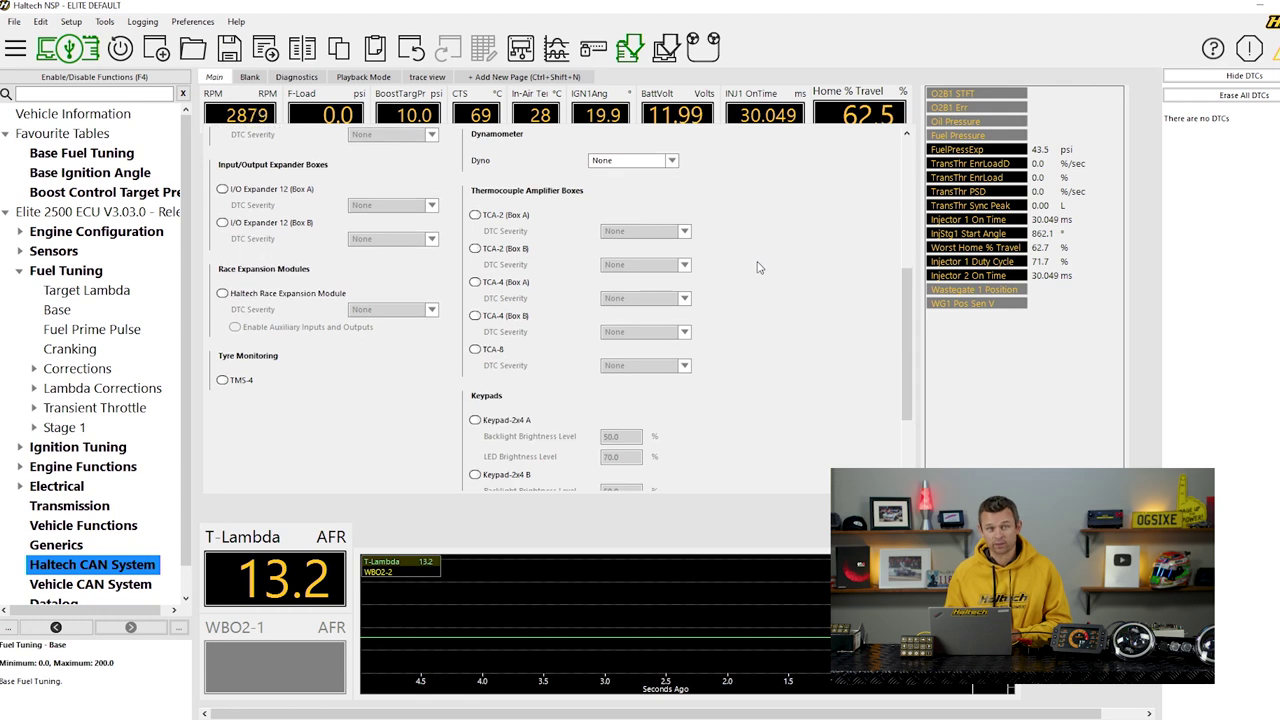
Step: Enable PD16 (Box A) and Keypad-3x5 A in the Haltech CAN System, setting the keypad's backlight brightness level to 100%
{"action": "scroll", "coordinate": [757, 267], "scroll_direction": "up", "scroll_amount": 4}
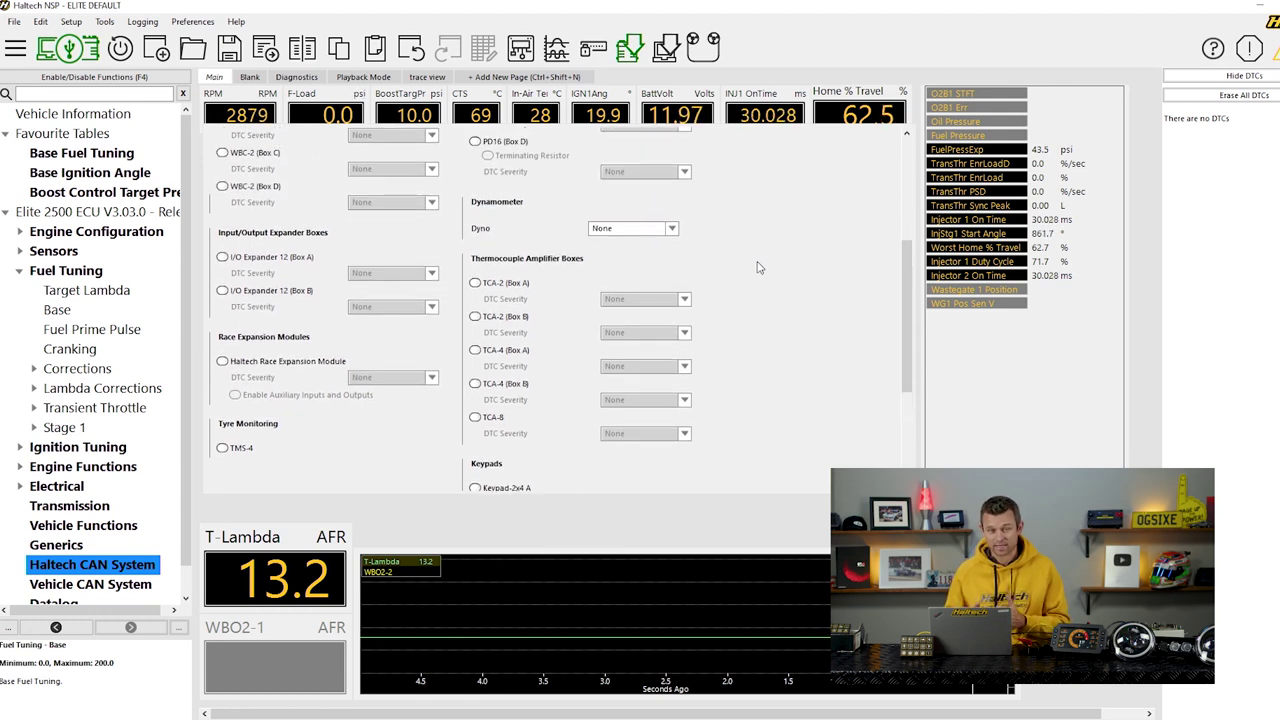
{"action": "scroll", "coordinate": [757, 267], "scroll_direction": "up", "scroll_amount": 7}
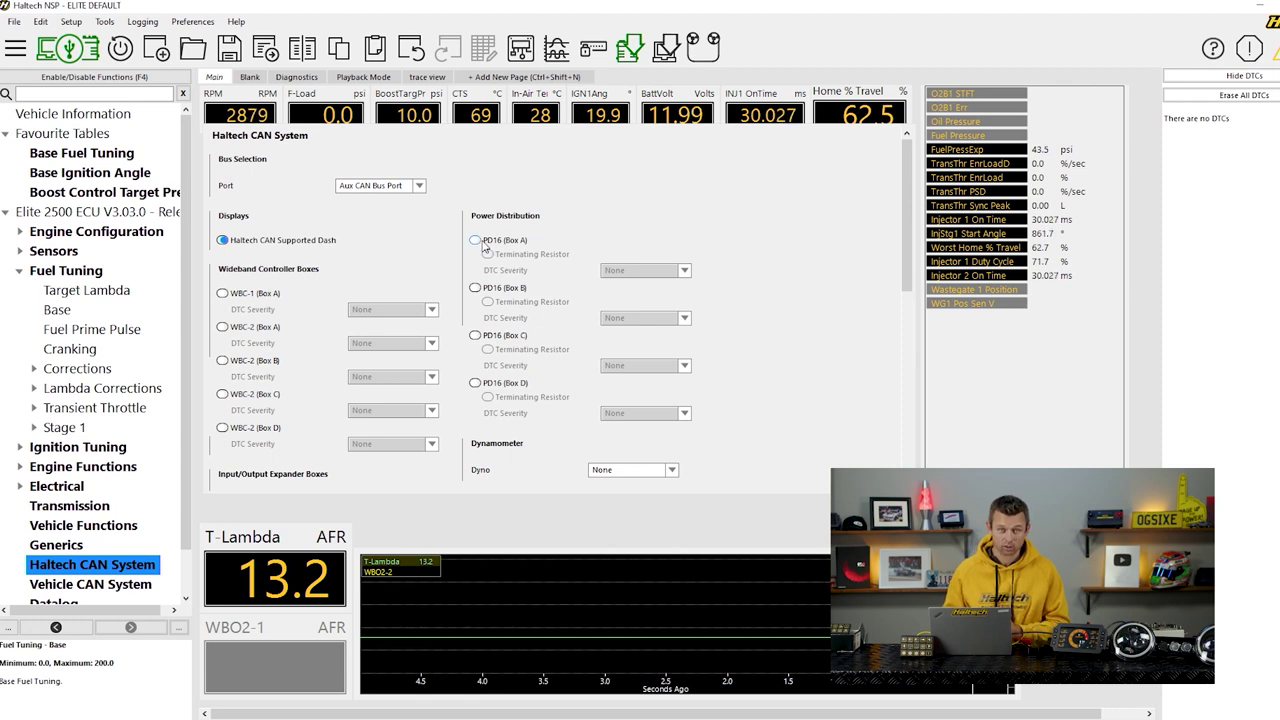
{"action": "scroll", "coordinate": [604, 280], "scroll_direction": "down", "scroll_amount": 10}
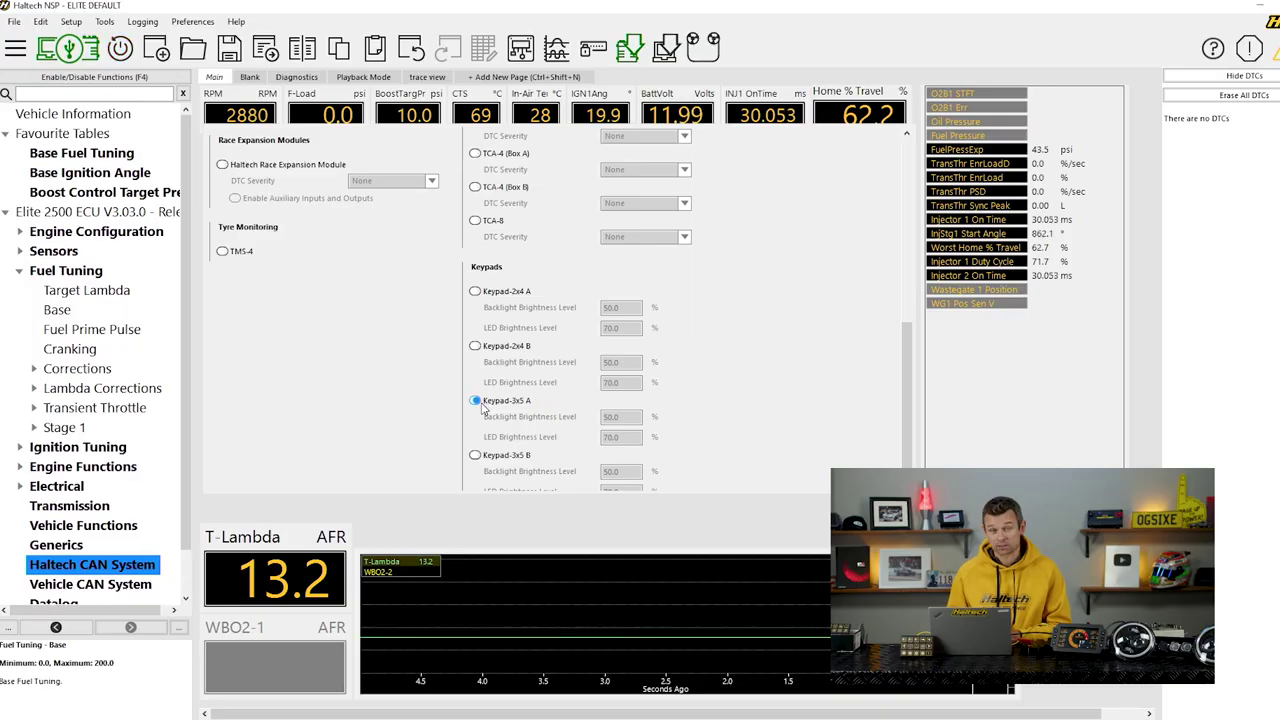
{"action": "left_click", "coordinate": [475, 400]}
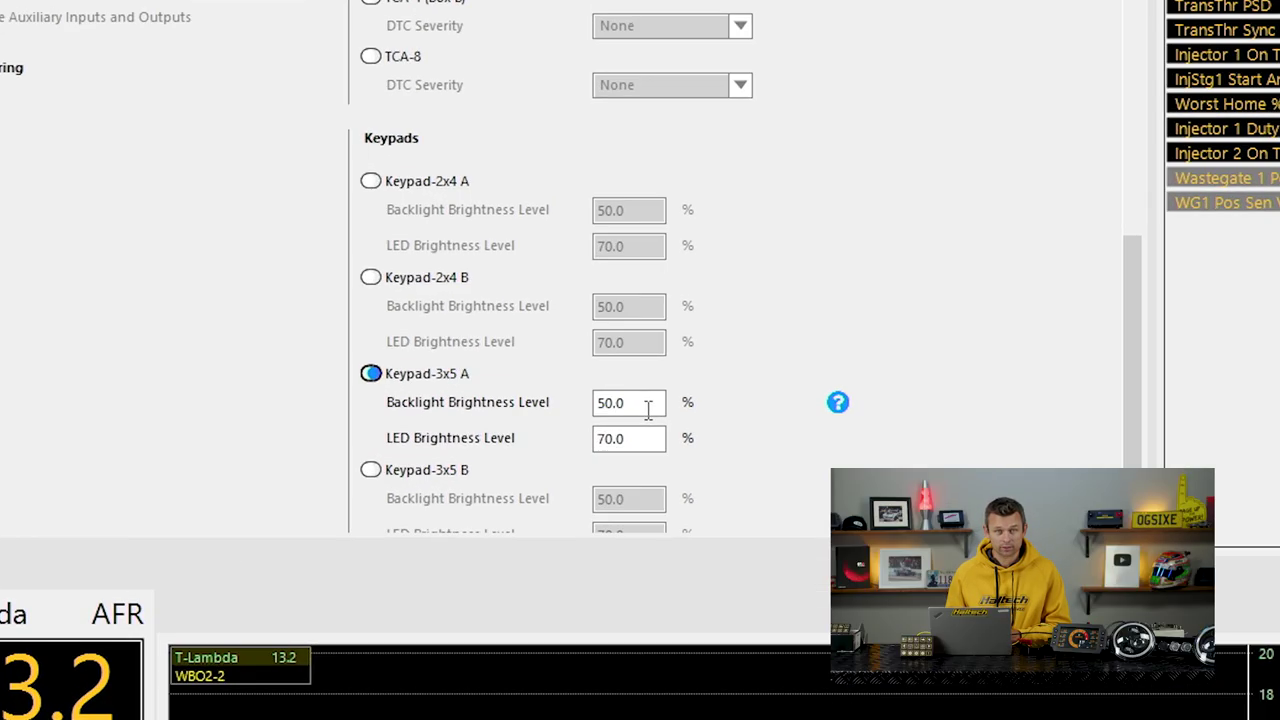
{"action": "double_click", "coordinate": [652, 404]}
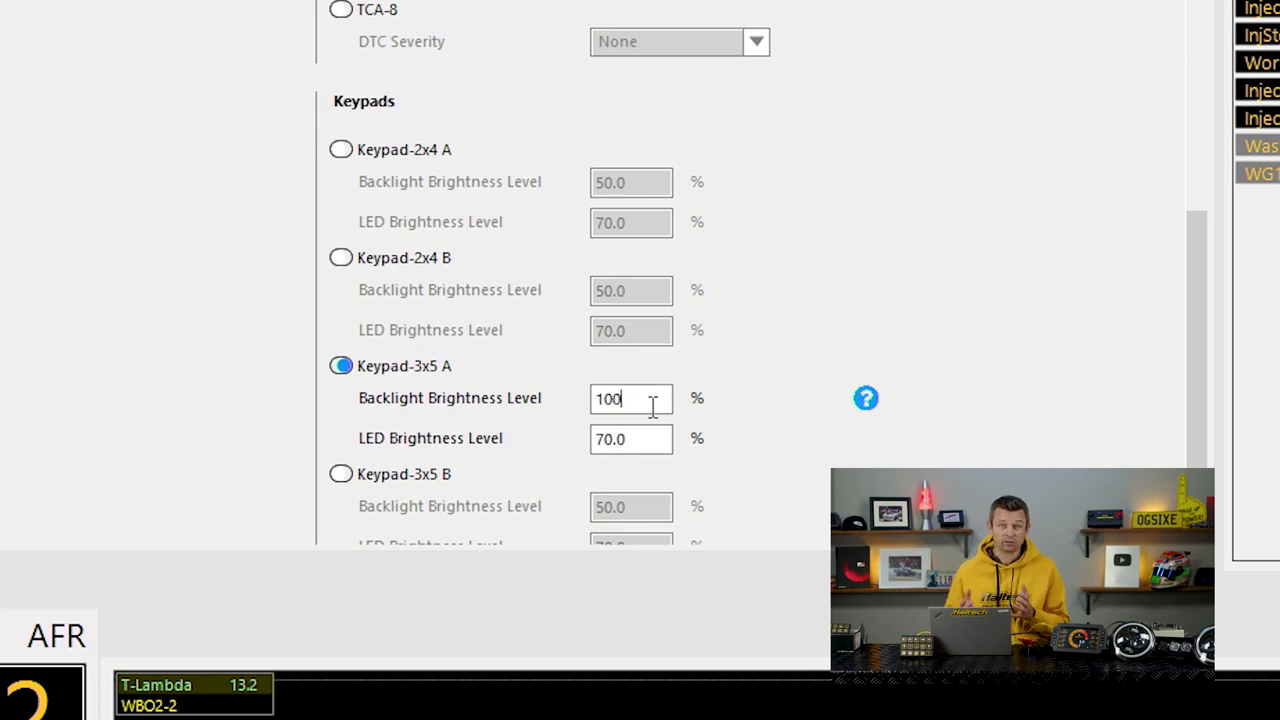
{"action": "left_click", "coordinate": [648, 438]}
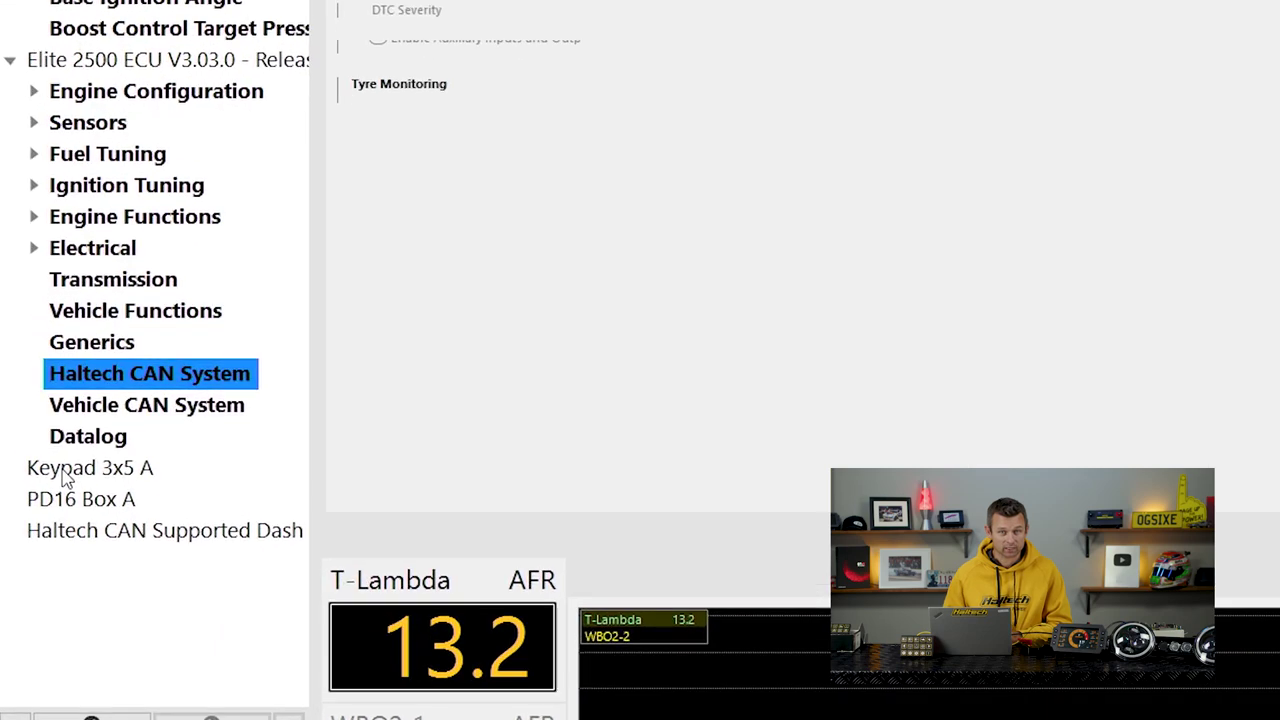
Step: Open the Keypad 3x5 A device page to check its connection status and firmware version
{"action": "left_click", "coordinate": [41, 473]}
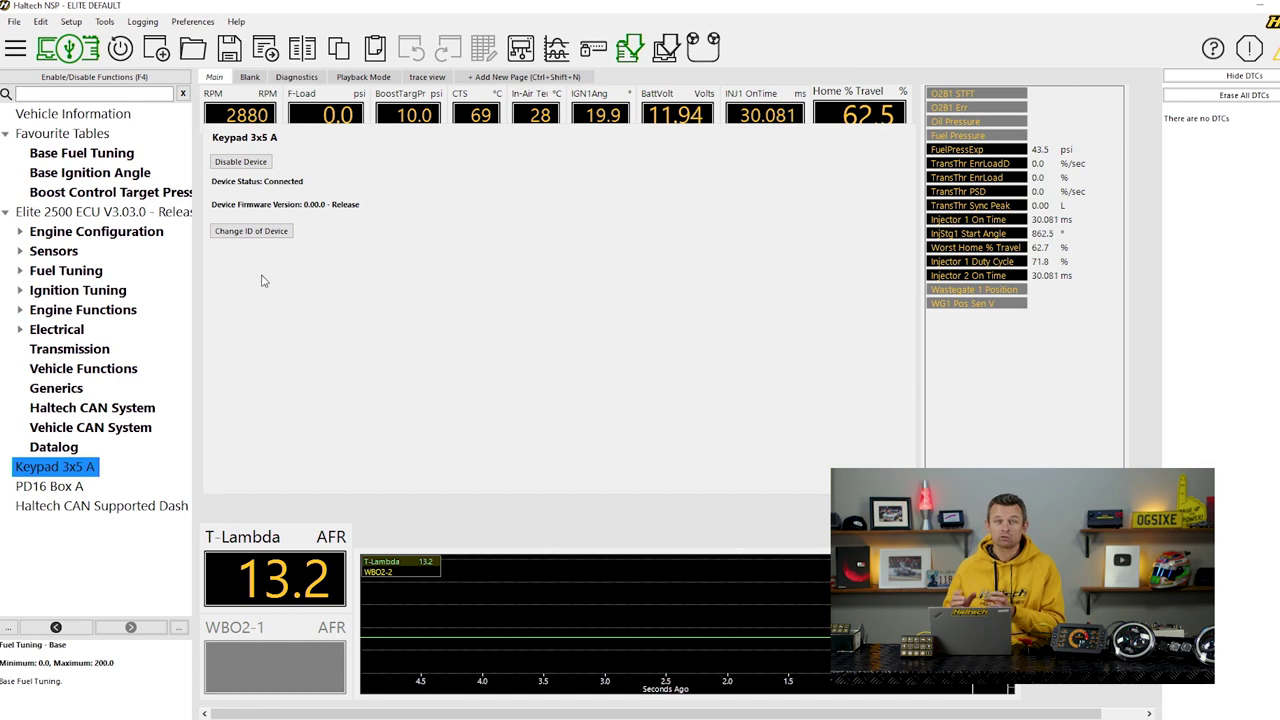
Step: Find the Headlights function with "hea", enable it, and assign Keypad-3x5 A Button 1 to the Headlight Input in its wiring
{"action": "left_click", "coordinate": [145, 78]}
{"action": "left_click", "coordinate": [405, 134]}
{"action": "type", "text": "hea"}
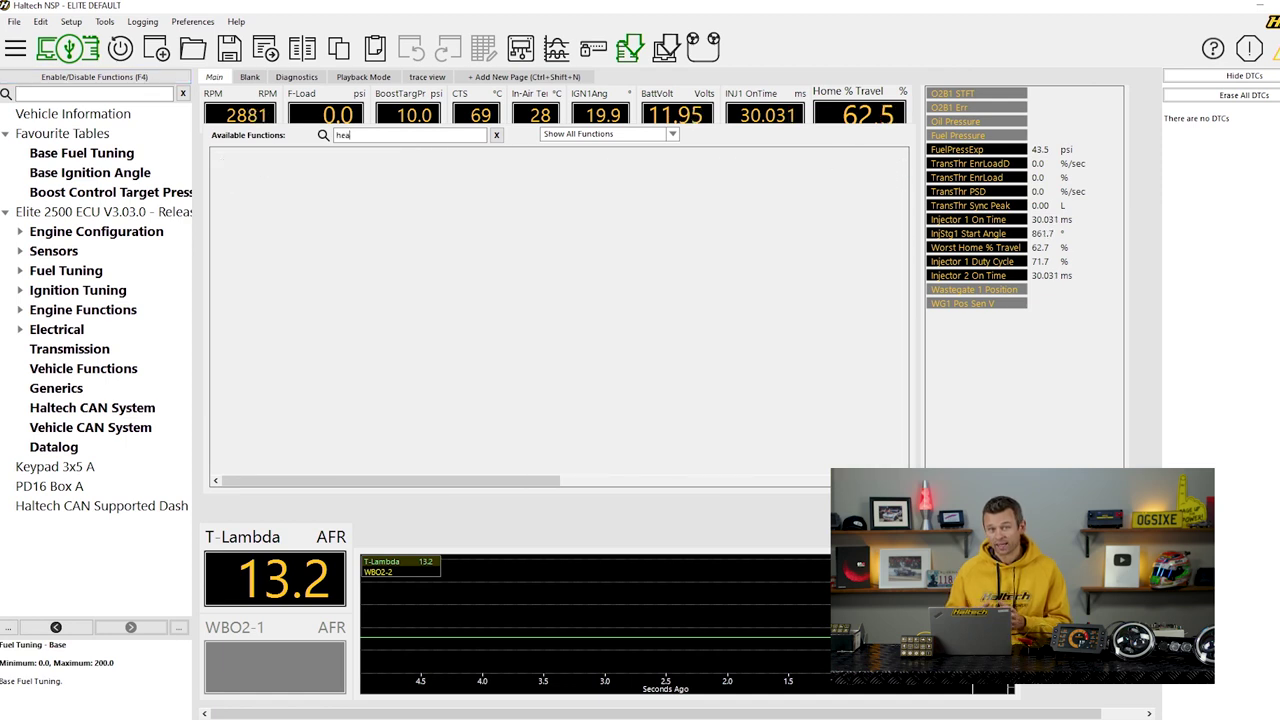
{"action": "left_click", "coordinate": [222, 160]}
{"action": "left_click", "coordinate": [74, 407]}
{"action": "left_click", "coordinate": [77, 427]}
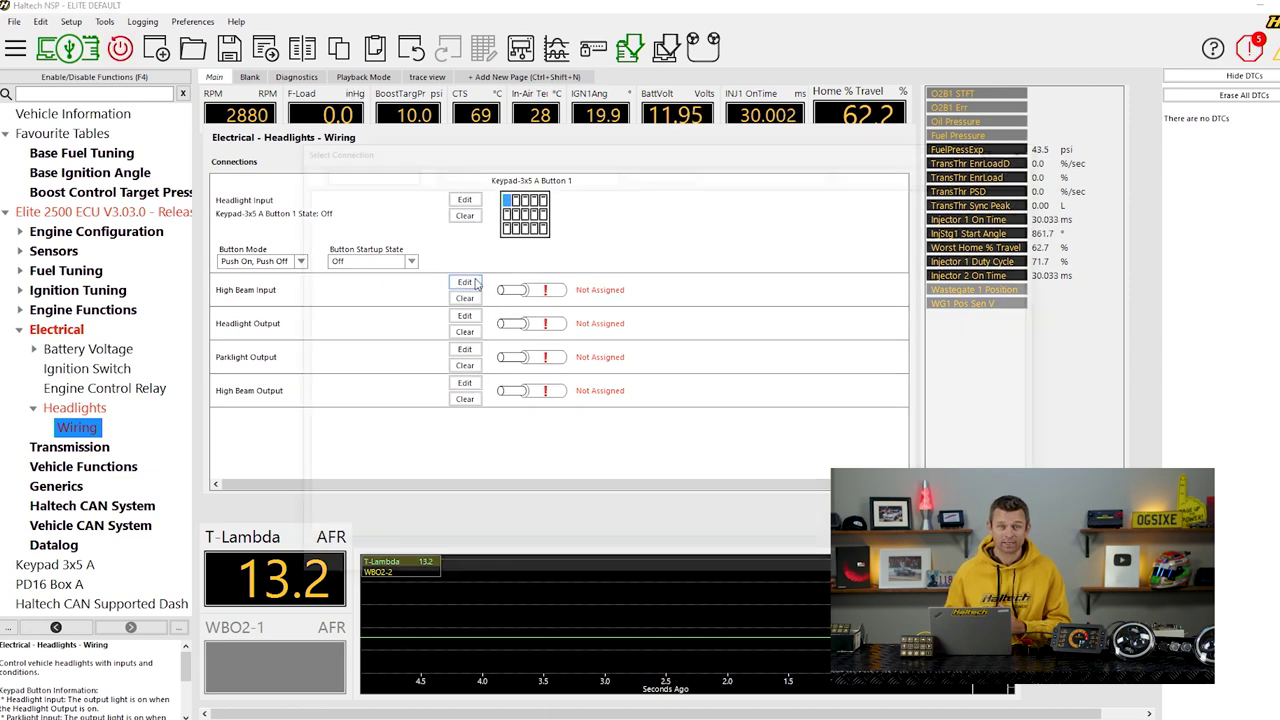
Step: Assign Keypad-3x5 A Button 2 to the High Beam Input of the headlights
{"action": "left_click", "coordinate": [476, 284]}
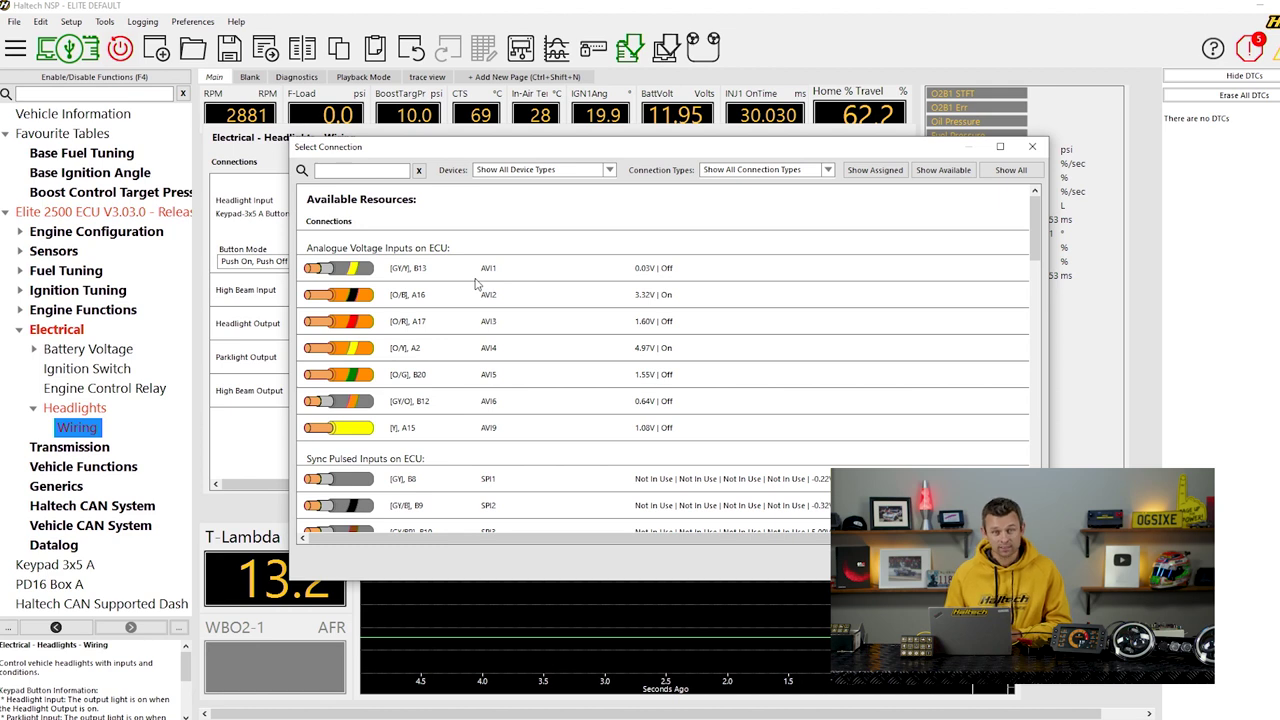
{"action": "scroll", "coordinate": [478, 290], "scroll_direction": "down", "scroll_amount": 5}
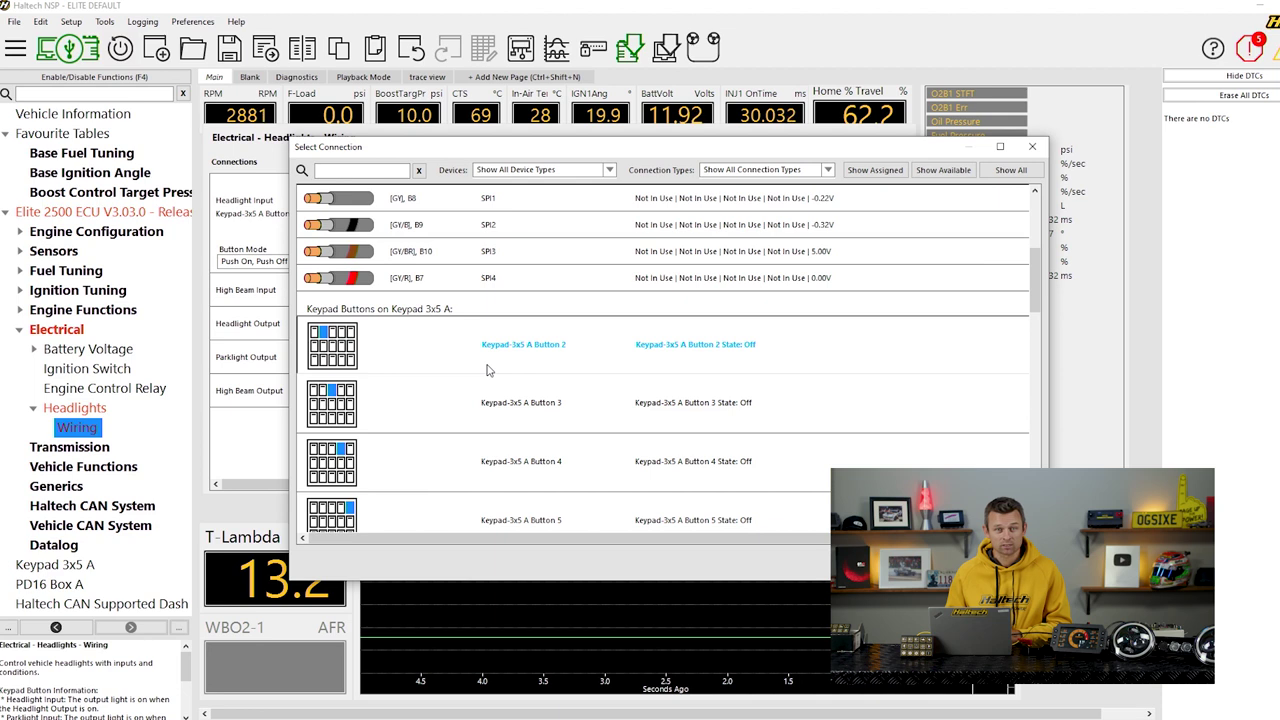
{"action": "double_click", "coordinate": [487, 370]}
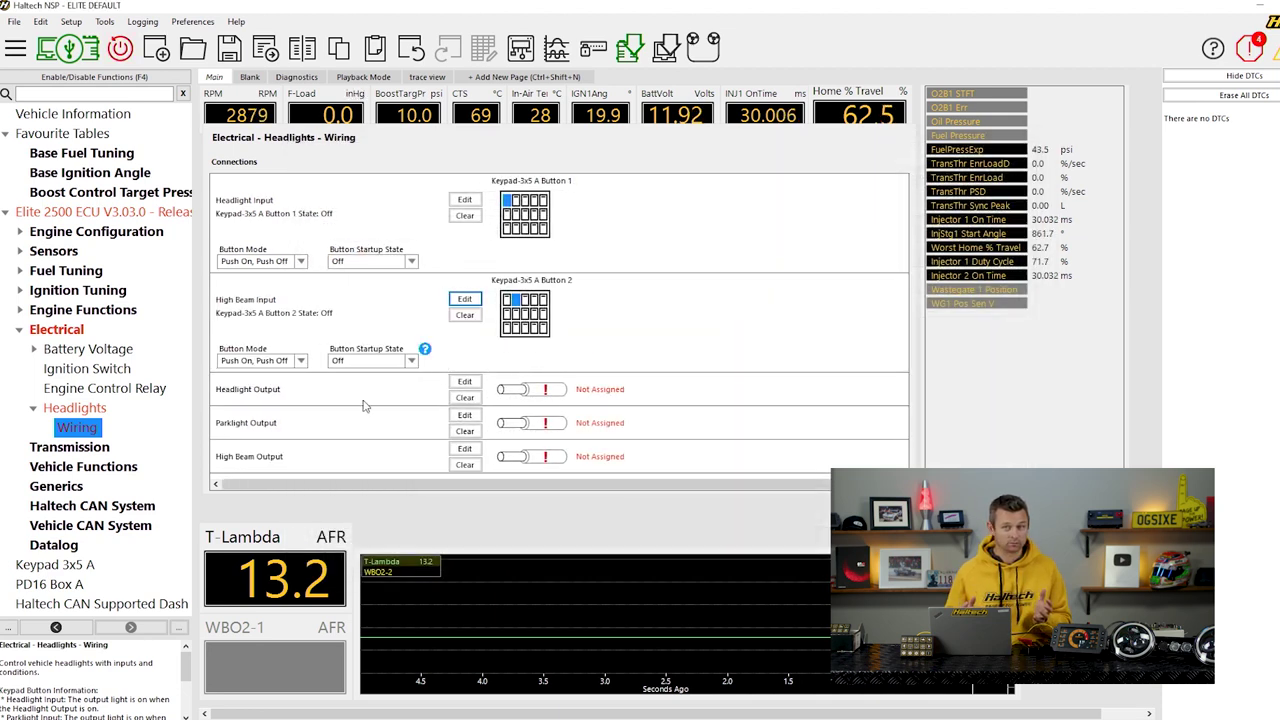
Step: Assign the PD16 Box A 8 A output PD16A 8A-HCO3 to the Headlight Output
{"action": "left_click", "coordinate": [470, 386]}
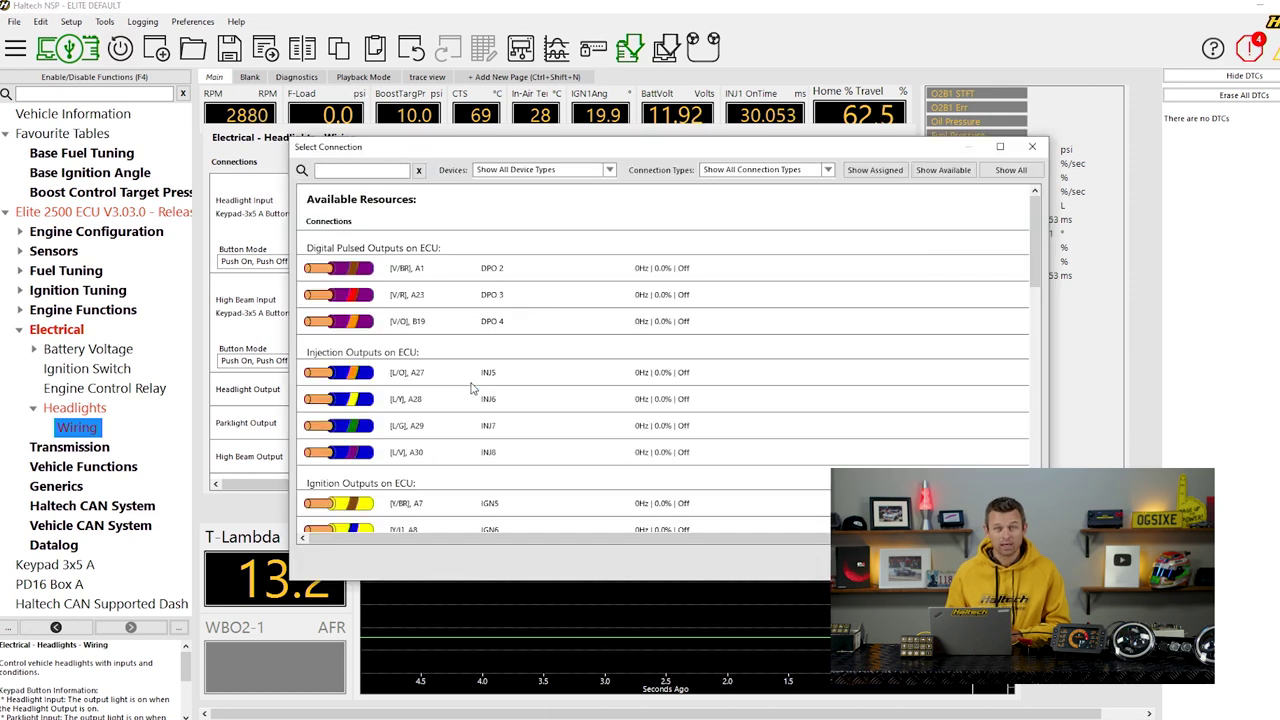
{"action": "scroll", "coordinate": [472, 388], "scroll_direction": "down", "scroll_amount": 3}
{"action": "scroll", "coordinate": [472, 388], "scroll_direction": "down", "scroll_amount": 5}
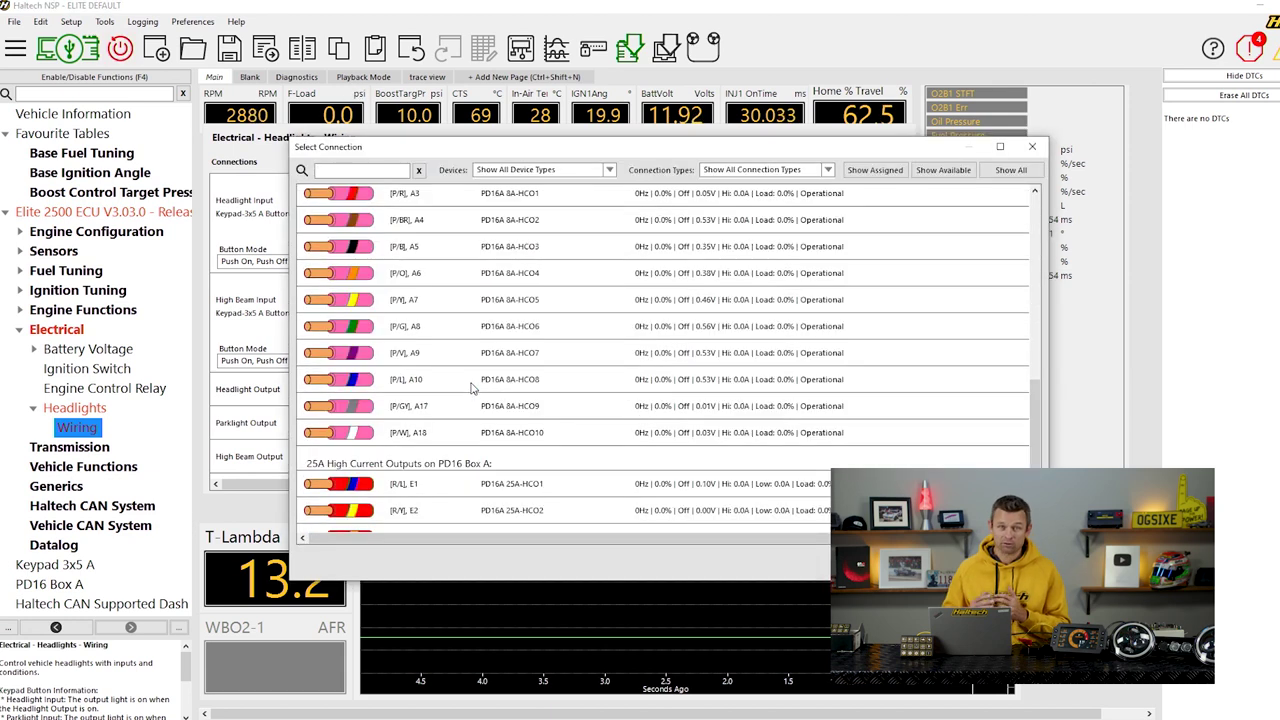
{"action": "double_click", "coordinate": [553, 246]}
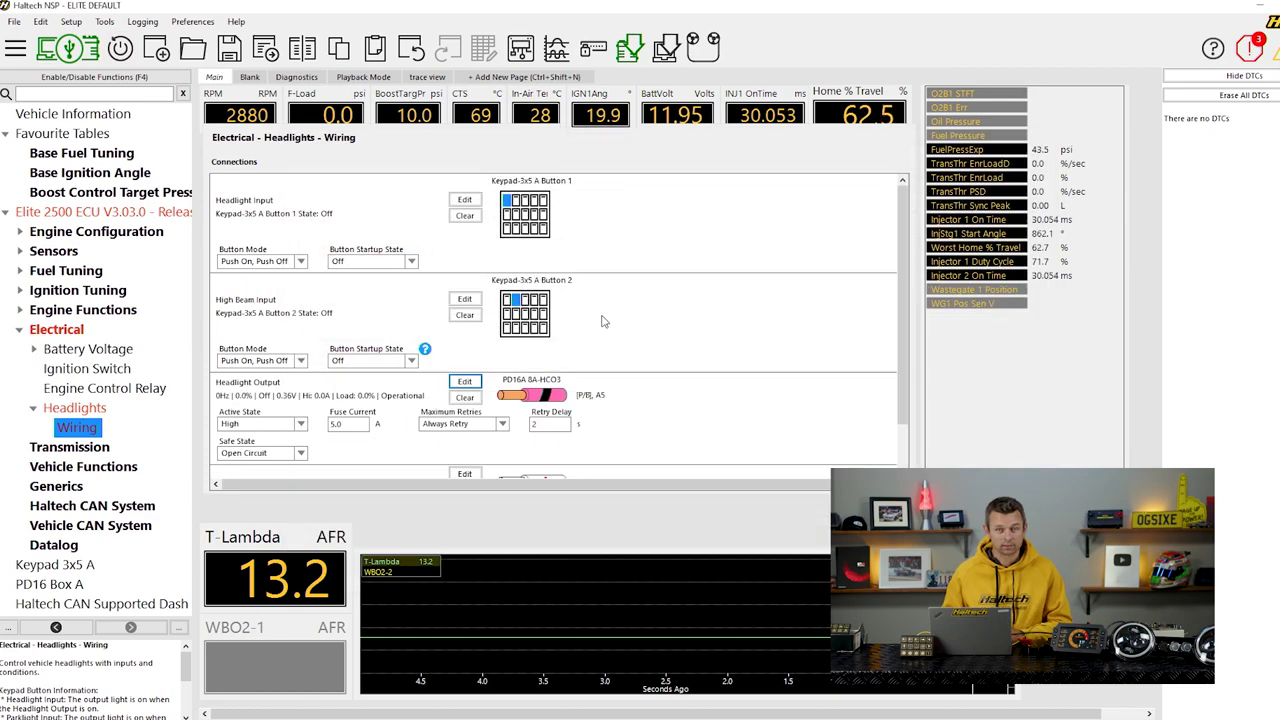
Step: Open the selection of available connections for the Parklight Output
{"action": "scroll", "coordinate": [603, 321], "scroll_direction": "down", "scroll_amount": 1}
{"action": "left_click", "coordinate": [465, 427]}
{"action": "scroll", "coordinate": [558, 260], "scroll_direction": "down", "scroll_amount": 8}
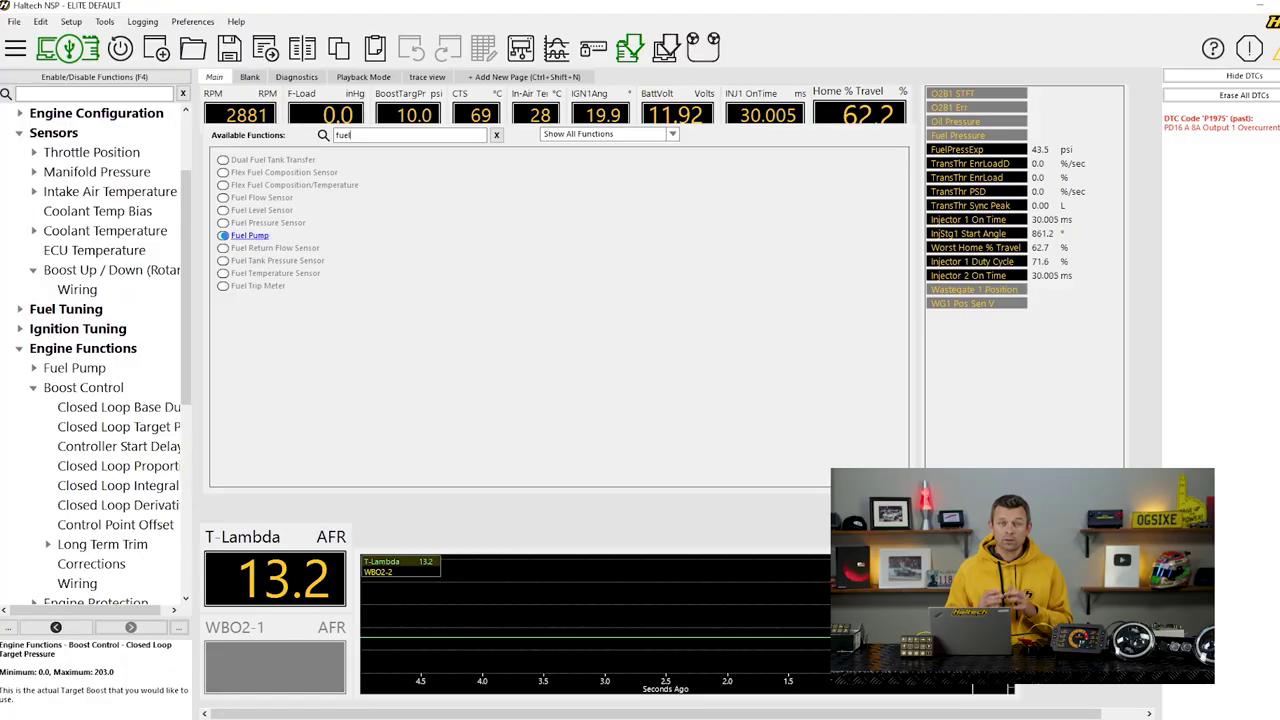
Step: Enable the primary pump override switch in the Fuel Pump function and assign Keypad-3x5 A Button 9 to the Fuel Pump Override Input
{"action": "double_click", "coordinate": [245, 236]}
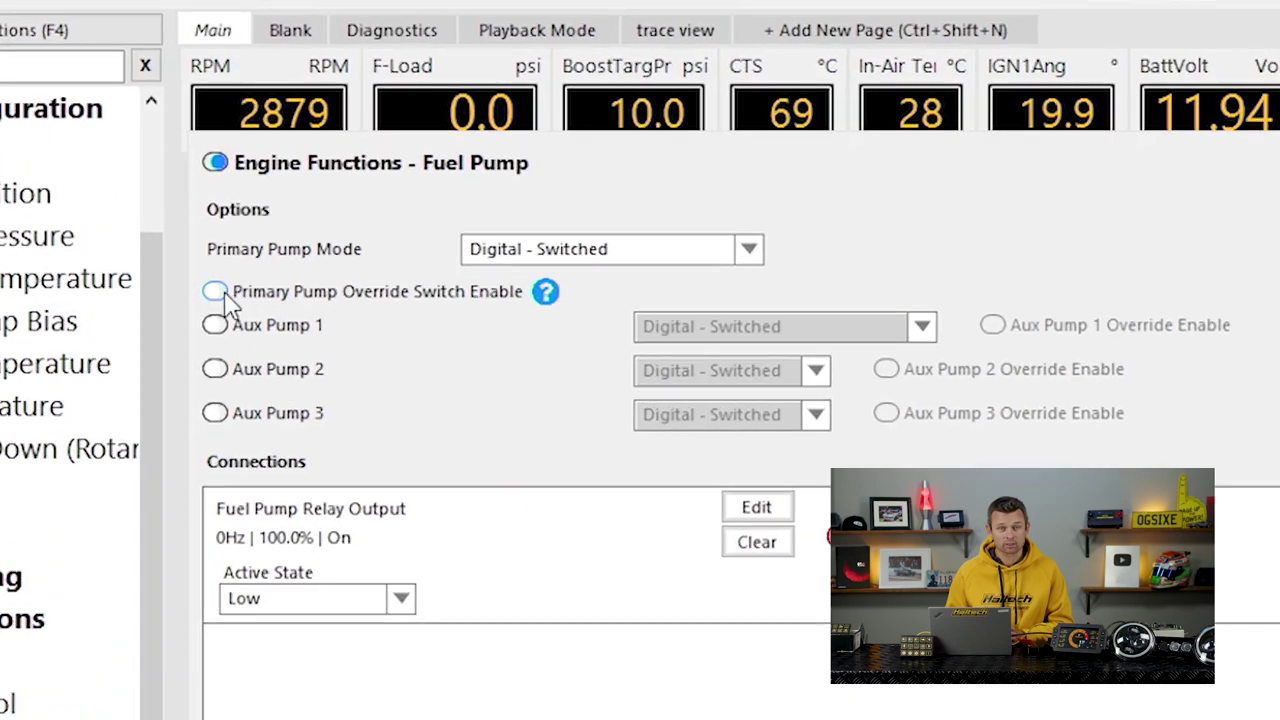
{"action": "left_click", "coordinate": [218, 293]}
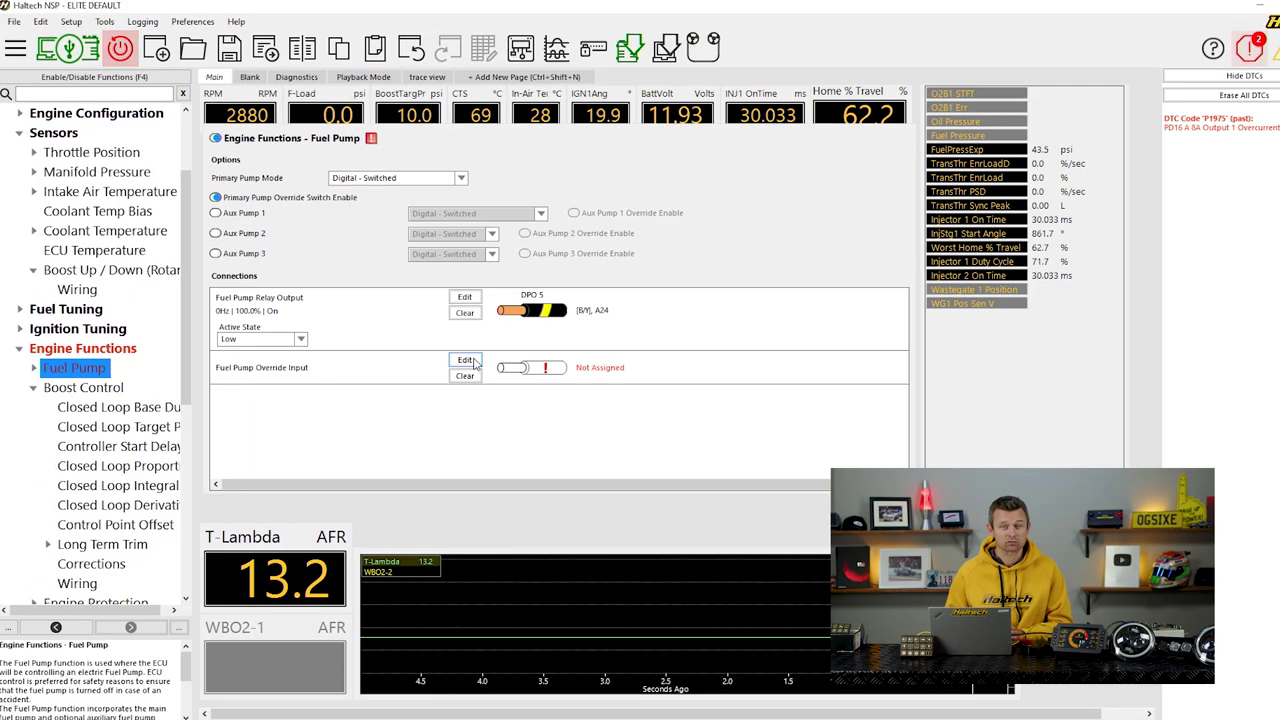
{"action": "left_click", "coordinate": [466, 361]}
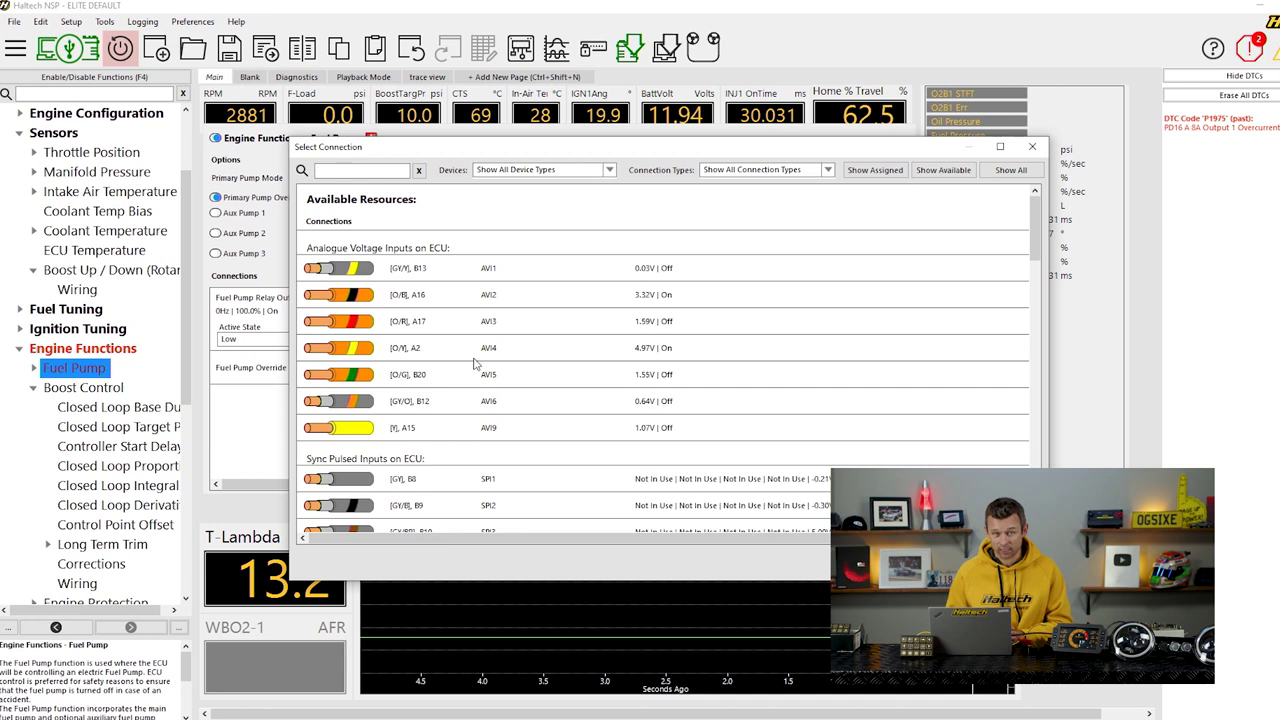
{"action": "scroll", "coordinate": [475, 364], "scroll_direction": "down", "scroll_amount": 3}
{"action": "scroll", "coordinate": [475, 364], "scroll_direction": "down", "scroll_amount": 1}
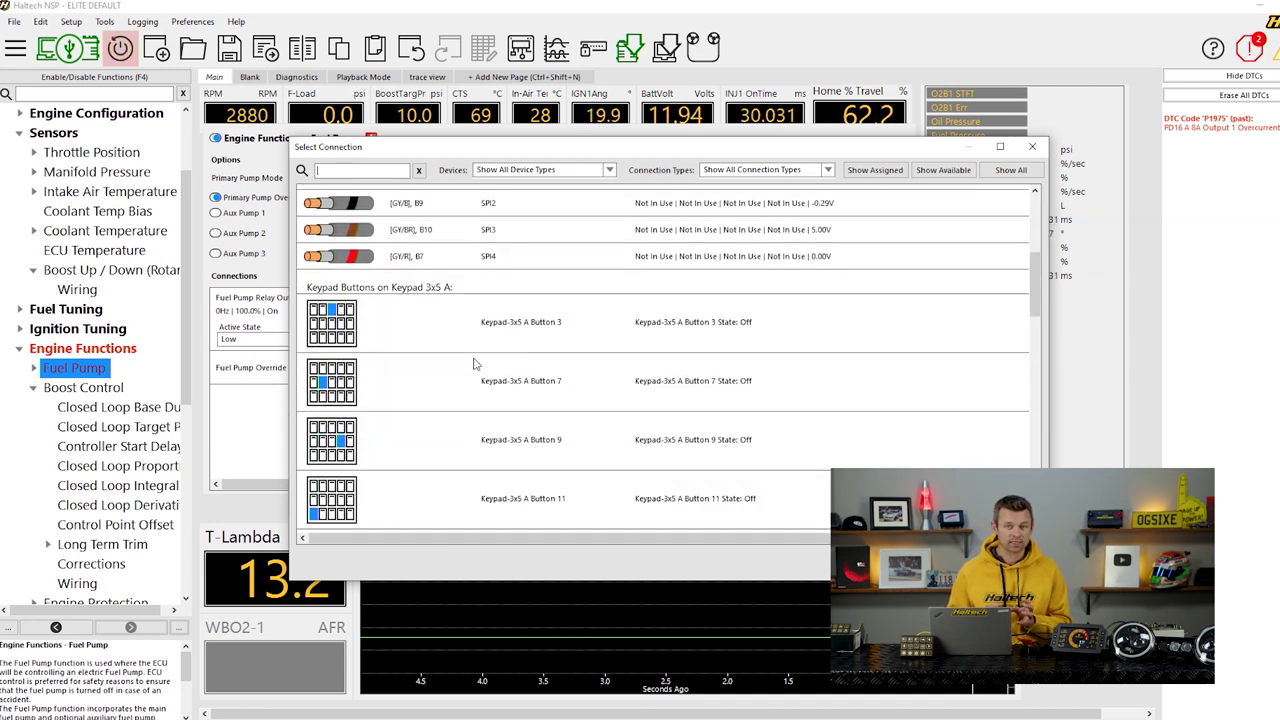
{"action": "left_click", "coordinate": [491, 443]}
{"action": "double_click", "coordinate": [491, 443]}
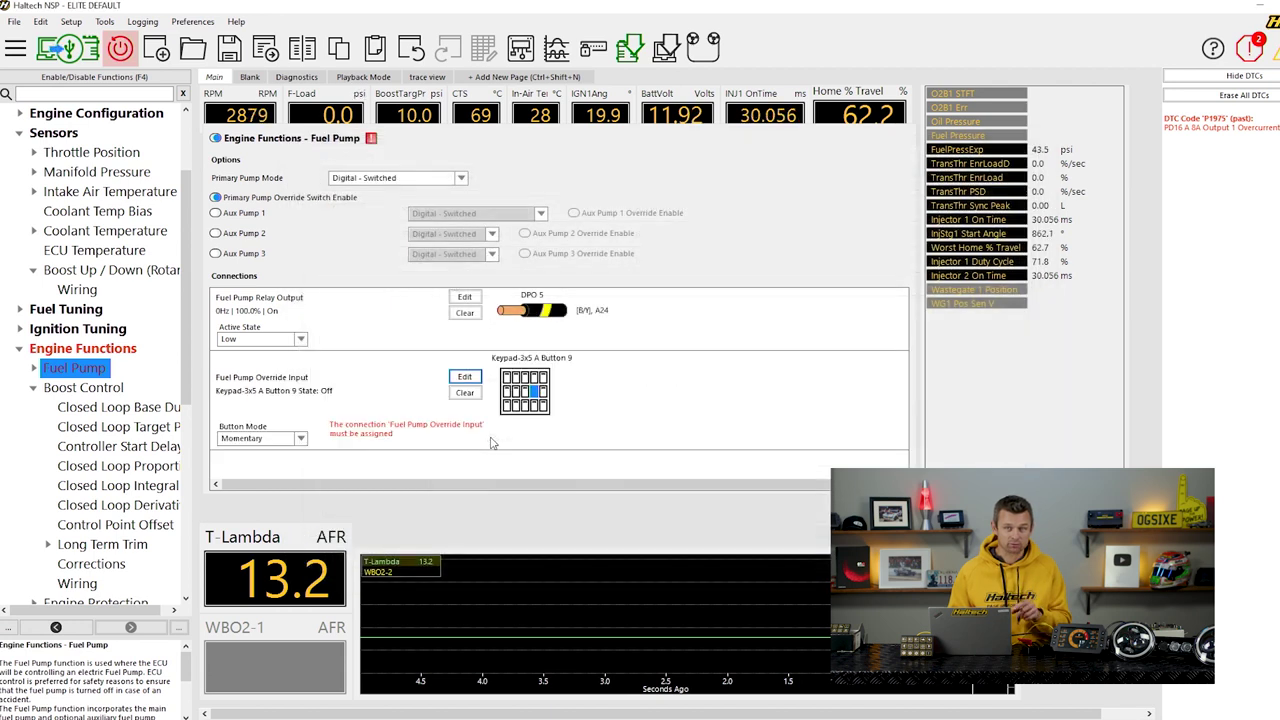